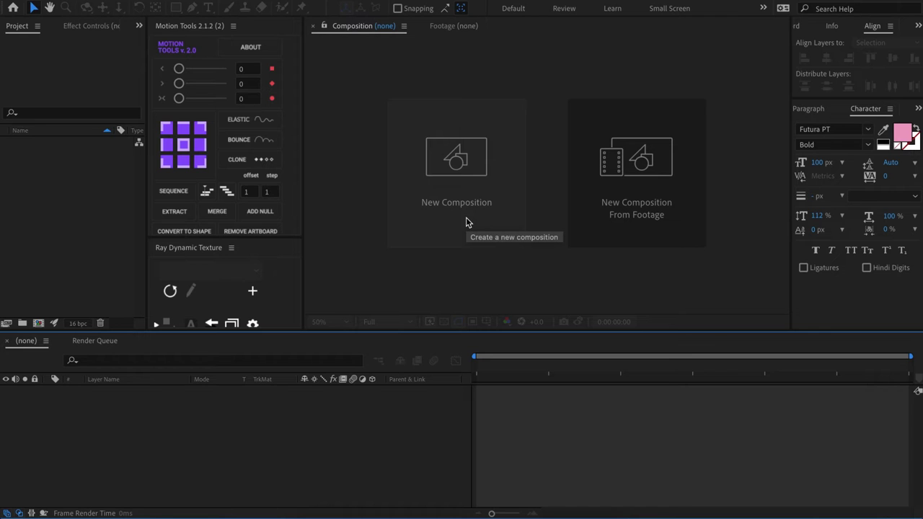
Create a new composition named 'magnifying dock tutorial'.
{"action": "left_click", "coordinate": [466, 218]}
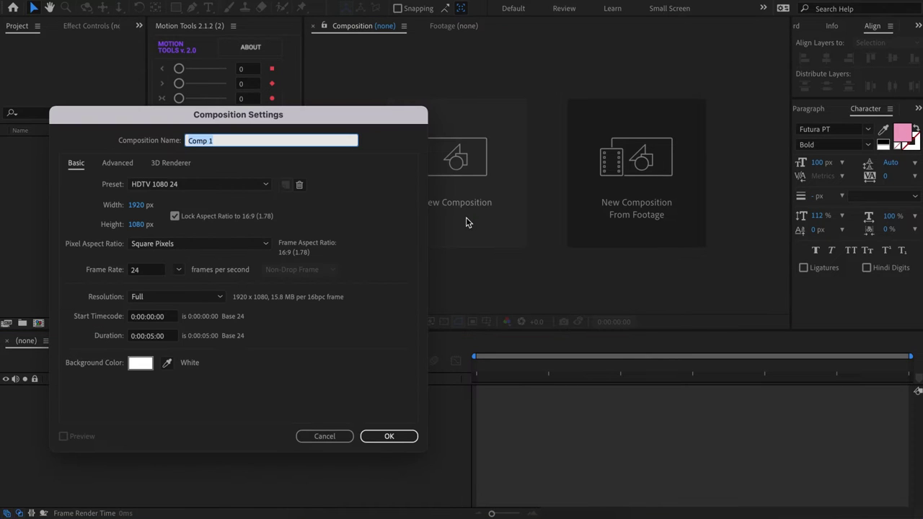
{"action": "type", "text": "magnify"}
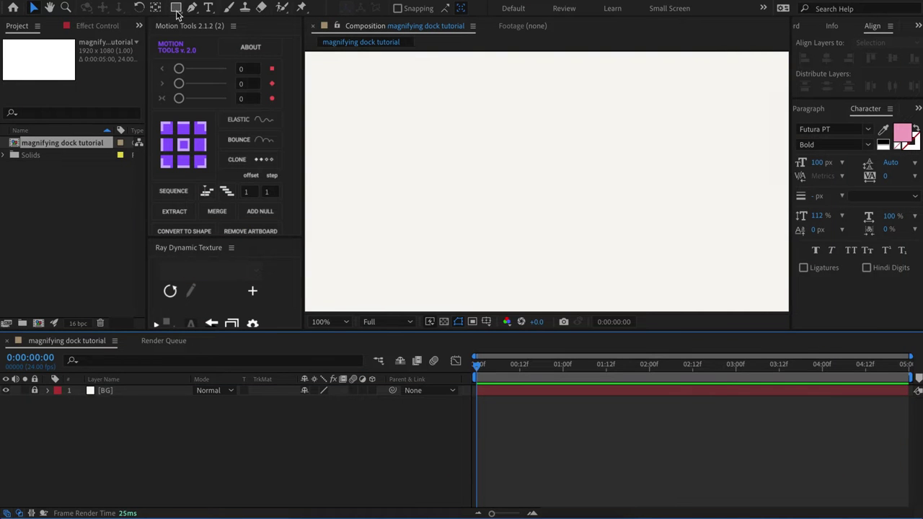
Add a red rectangle shape layer and set its Rectangle Path size to 80×80.
{"action": "double_click", "coordinate": [176, 9]}
{"action": "left_click", "coordinate": [71, 413]}
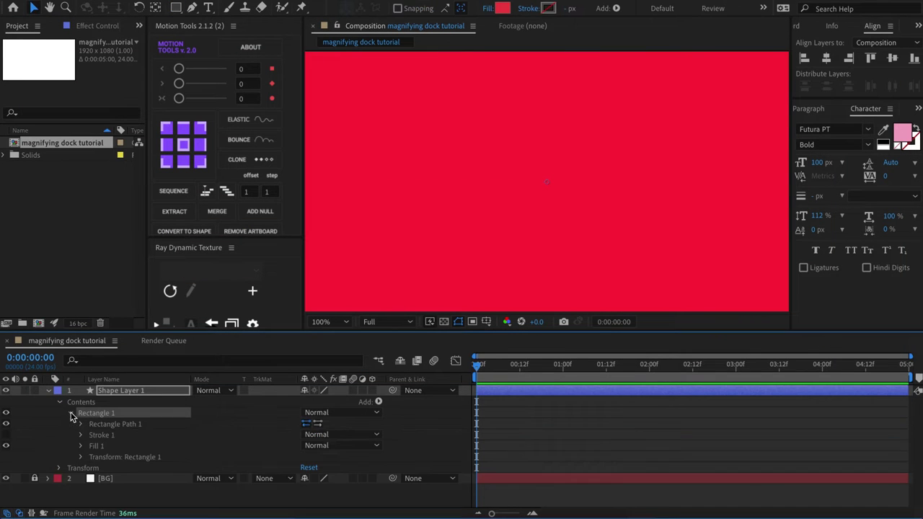
{"action": "left_click", "coordinate": [80, 424]}
{"action": "left_click", "coordinate": [317, 434]}
{"action": "type", "text": "80"}
{"action": "key", "text": "Tab"}
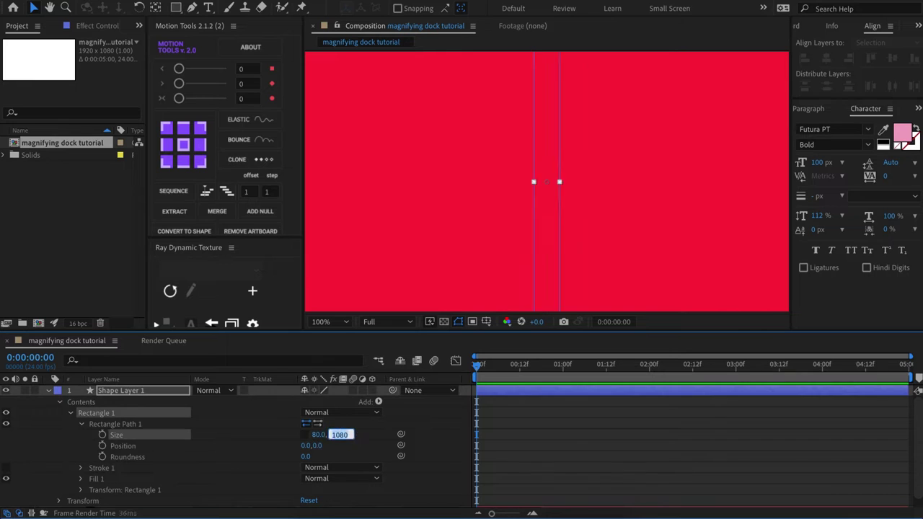
{"action": "type", "text": "80"}
{"action": "key", "text": "Return"}
{"action": "left_click", "coordinate": [82, 424]}
{"action": "left_click", "coordinate": [70, 413]}
Move the square's anchor point to its bottom-left corner.
{"action": "key", "text": "y"}
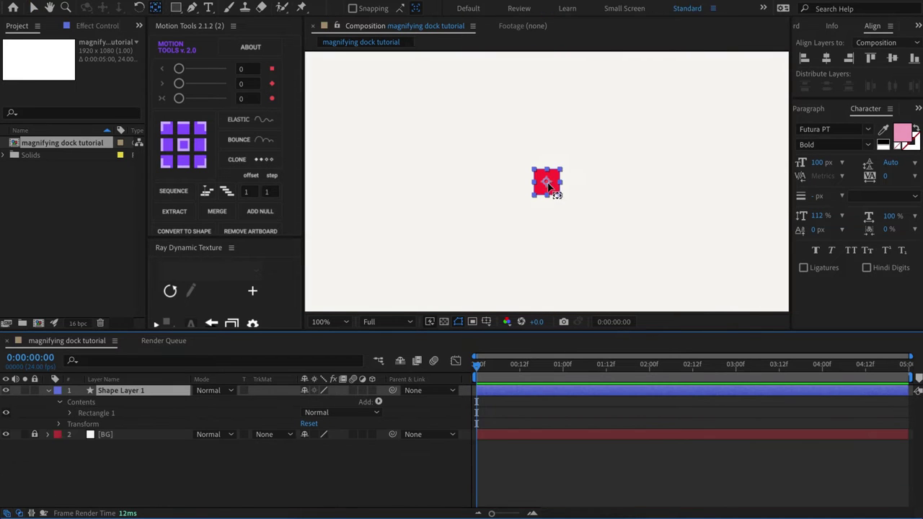
{"action": "left_click_drag", "start_coordinate": [546, 182], "coordinate": [534, 196]}
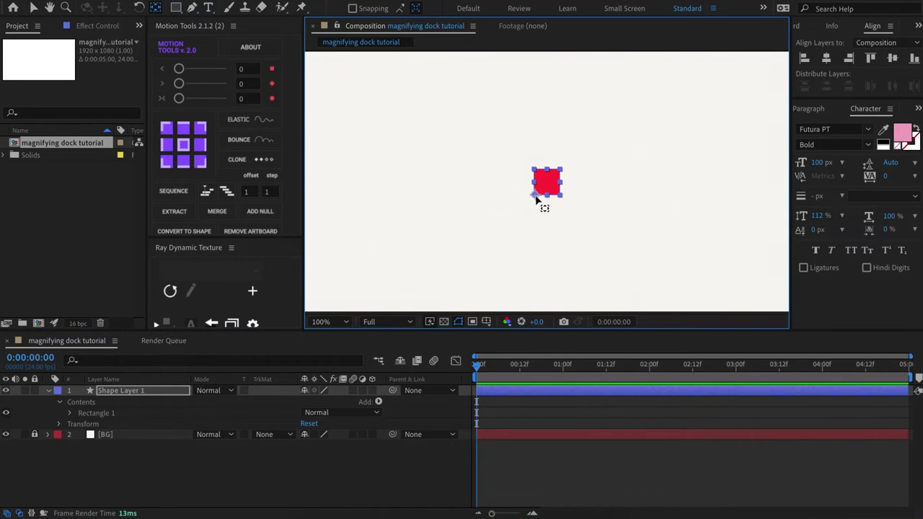
{"action": "key", "text": "v"}
Rename the square's shape layer to ORIGINAL.
{"action": "left_click", "coordinate": [150, 390]}
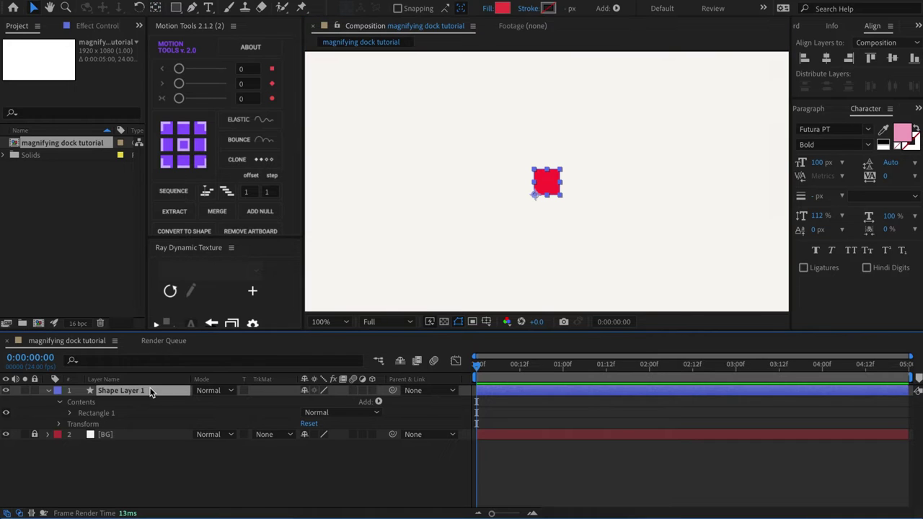
{"action": "key", "text": "Return"}
{"action": "type", "text": "ORIGINAL"}
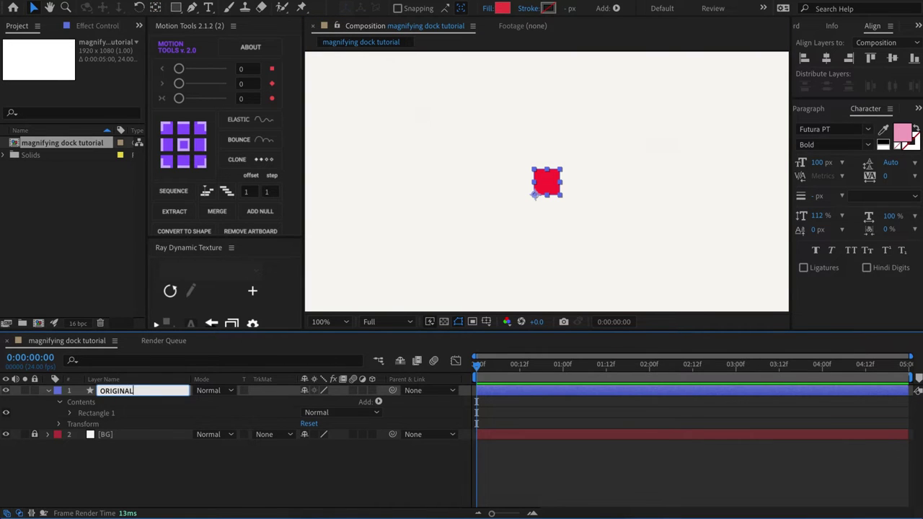
{"action": "key", "text": "Return"}
Import Cursor.png and move the red square to the lower left of the frame.
{"action": "double_click", "coordinate": [69, 202]}
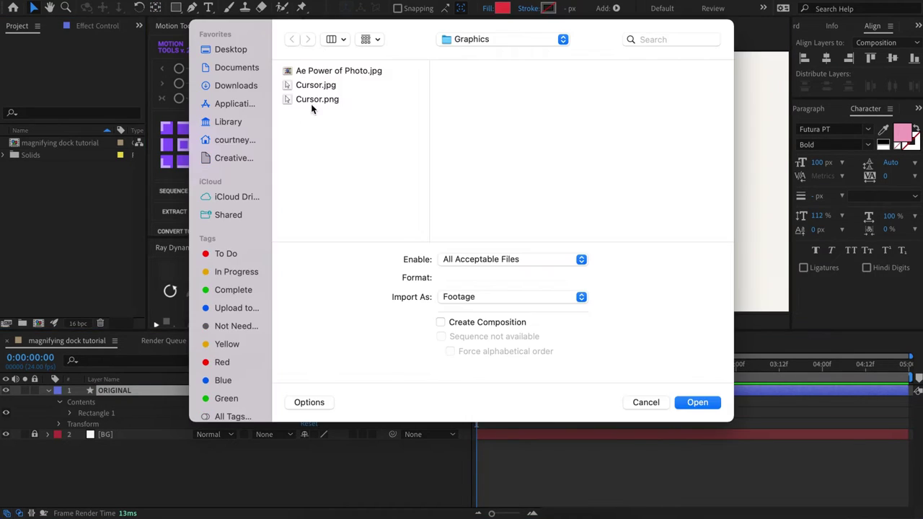
{"action": "left_click", "coordinate": [311, 101]}
{"action": "left_click", "coordinate": [699, 404]}
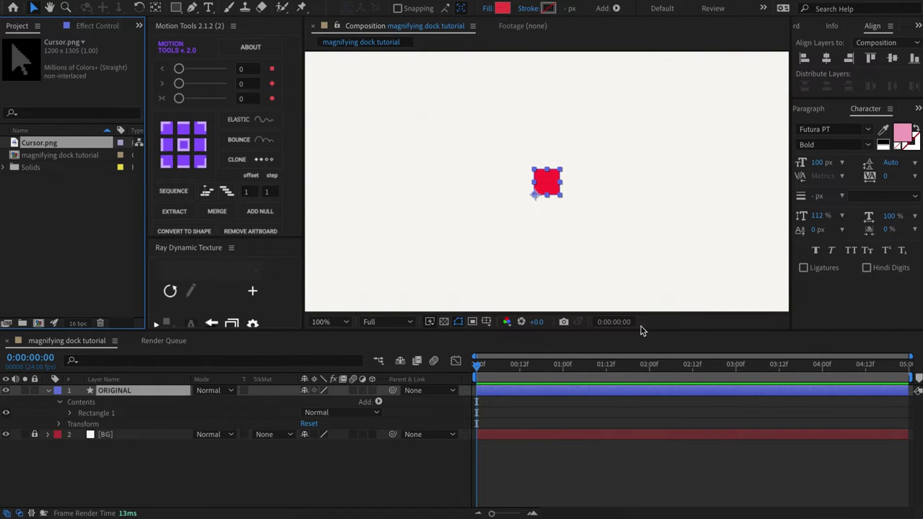
{"action": "left_click_drag", "start_coordinate": [551, 182], "coordinate": [415, 262]}
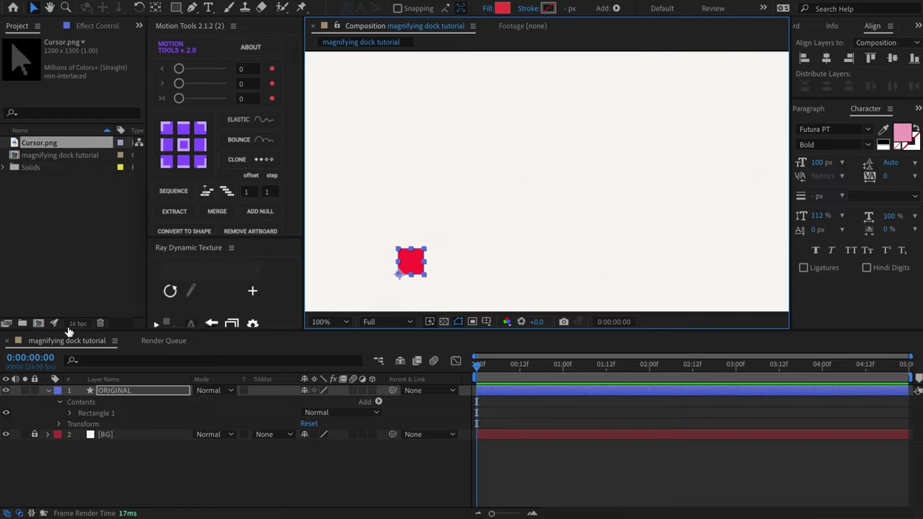
{"action": "left_click", "coordinate": [59, 401]}
Add Cursor.png to the composition with a red label and scale it to 7%.
{"action": "left_click_drag", "start_coordinate": [58, 143], "coordinate": [126, 392]}
{"action": "left_click", "coordinate": [57, 390]}
{"action": "left_click", "coordinate": [82, 291]}
{"action": "key", "text": "s"}
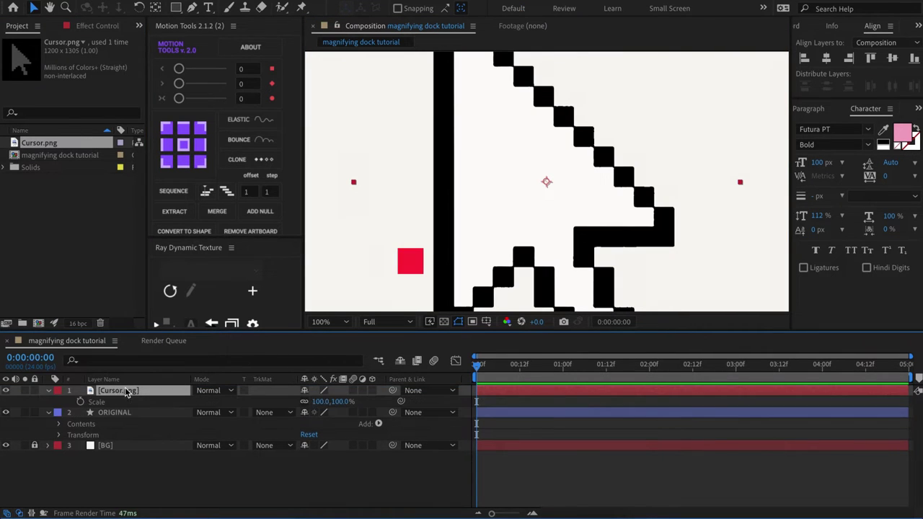
{"action": "left_click_drag", "start_coordinate": [321, 402], "coordinate": [263, 403]}
Rename the cursor layer to CURSOR and place it right of the frame centre.
{"action": "left_click", "coordinate": [136, 389]}
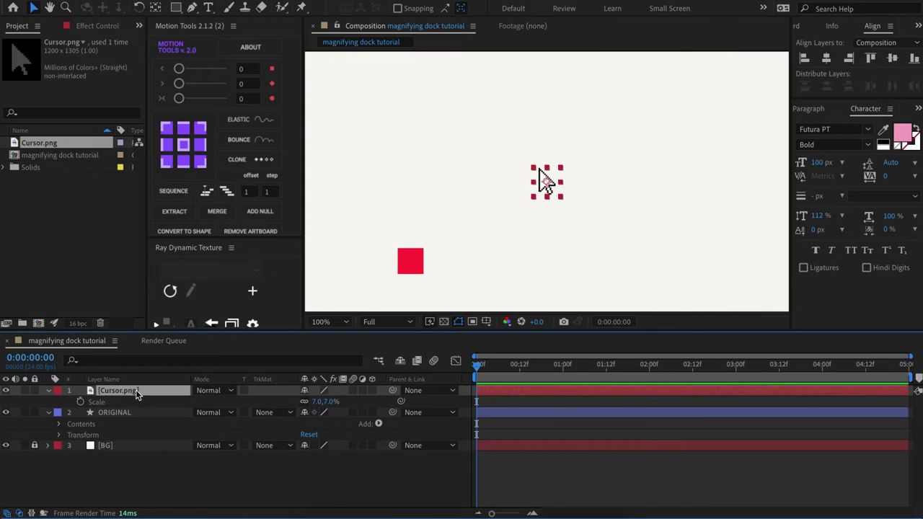
{"action": "key", "text": "Return"}
{"action": "type", "text": "CURSOR"}
{"action": "key", "text": "Return"}
{"action": "left_click_drag", "start_coordinate": [541, 172], "coordinate": [649, 176]}
{"action": "left_click", "coordinate": [436, 407]}
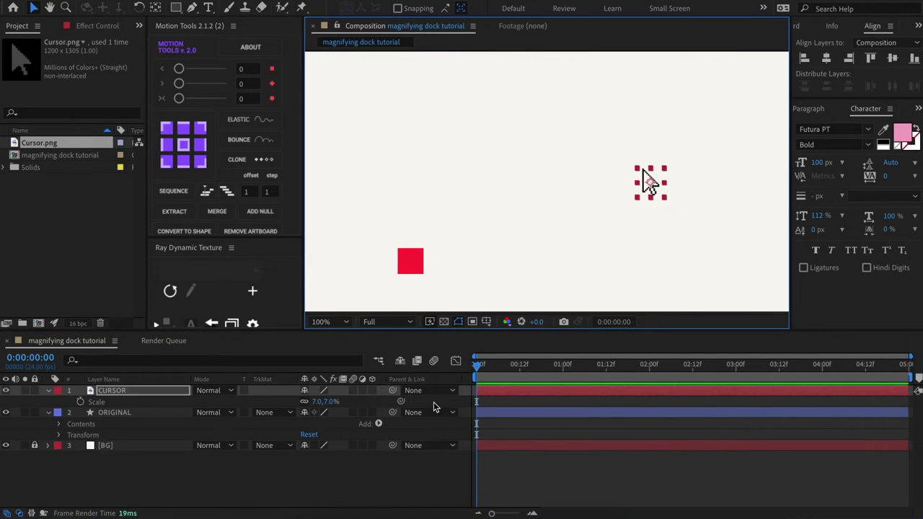
{"action": "left_click", "coordinate": [49, 390]}
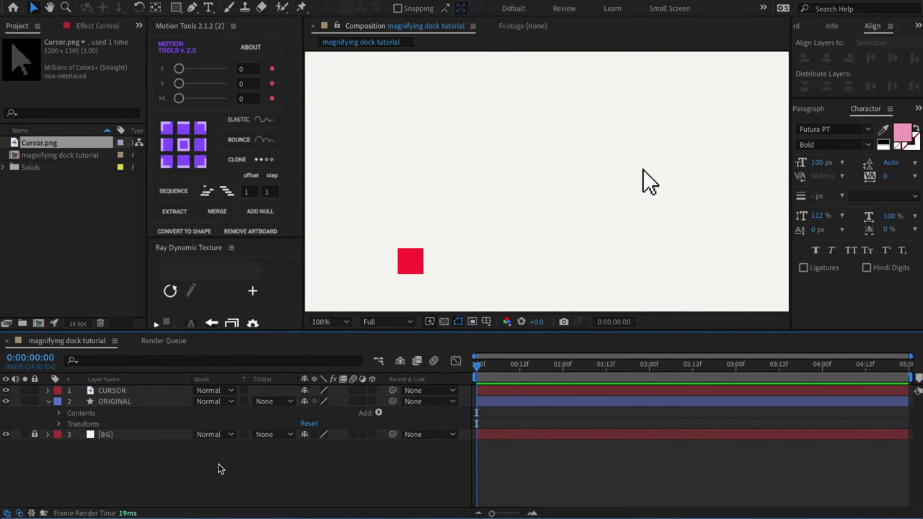
{"action": "left_click", "coordinate": [141, 402]}
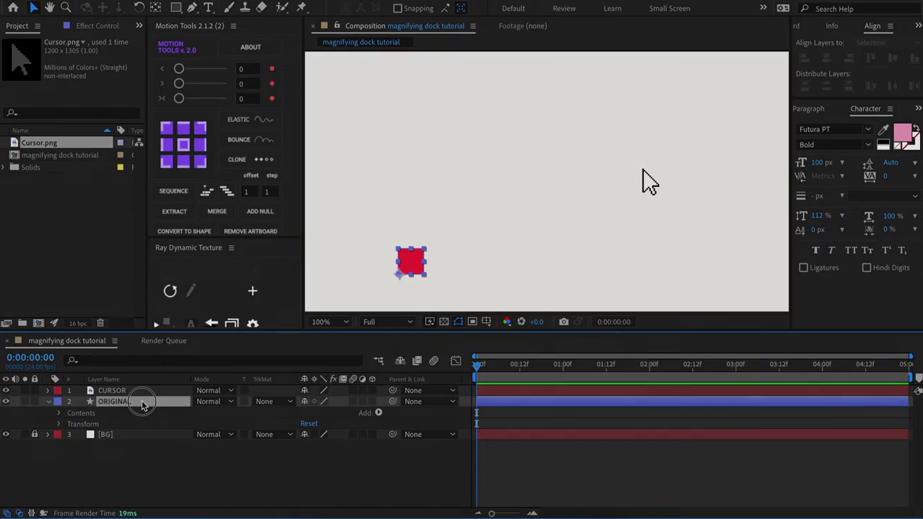
{"action": "left_click", "coordinate": [152, 390]}
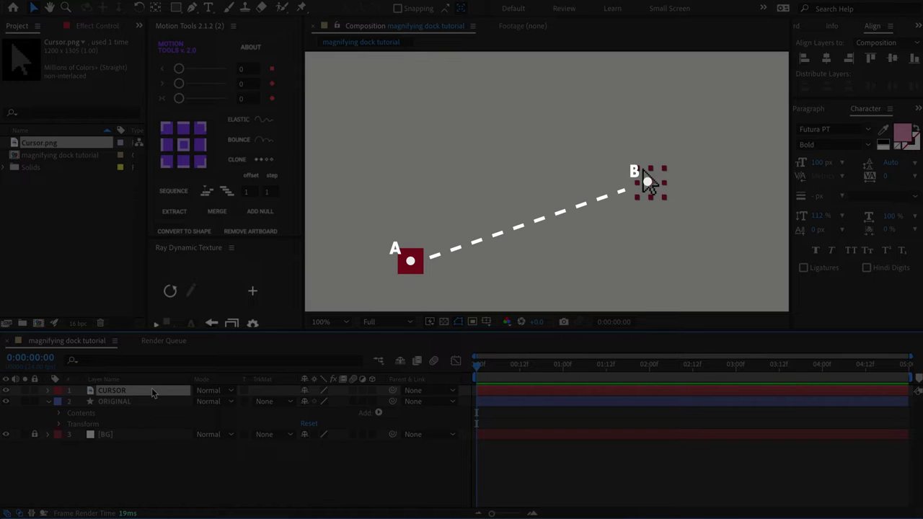
Attach an expression to the ORIGINAL square's Scale property under Transform.
{"action": "left_click", "coordinate": [145, 401]}
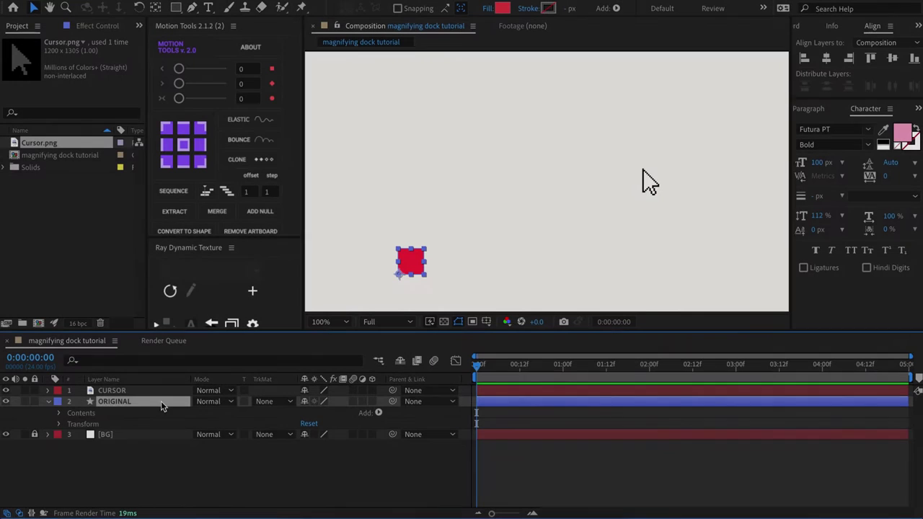
{"action": "left_click", "coordinate": [59, 424]}
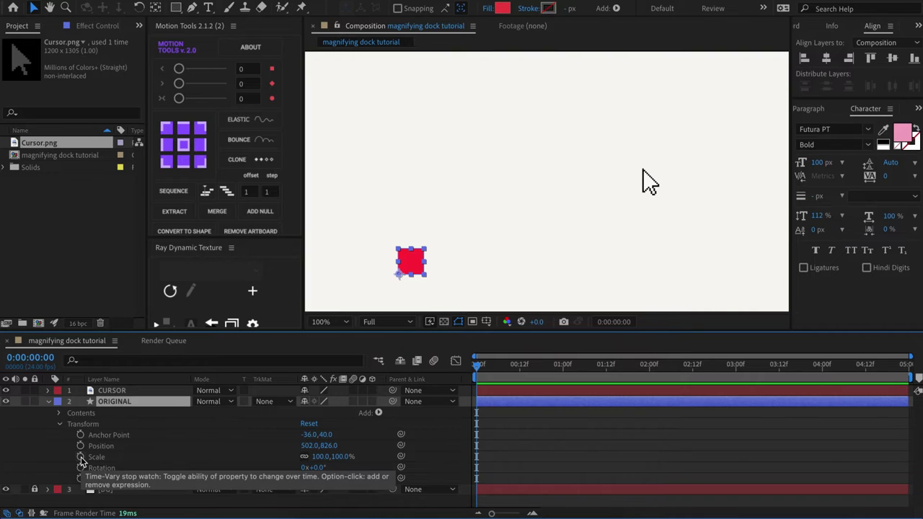
{"action": "left_click", "coordinate": [80, 457], "text": "alt"}
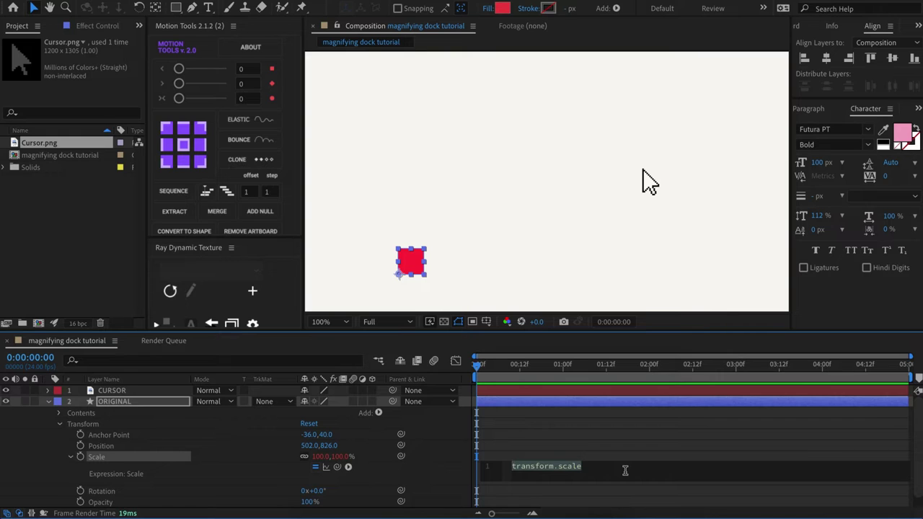
Replace the default expression with cursor = thisComp.layer('CURSOR').position; and begin a new line.
{"action": "key", "text": "BackSpace"}
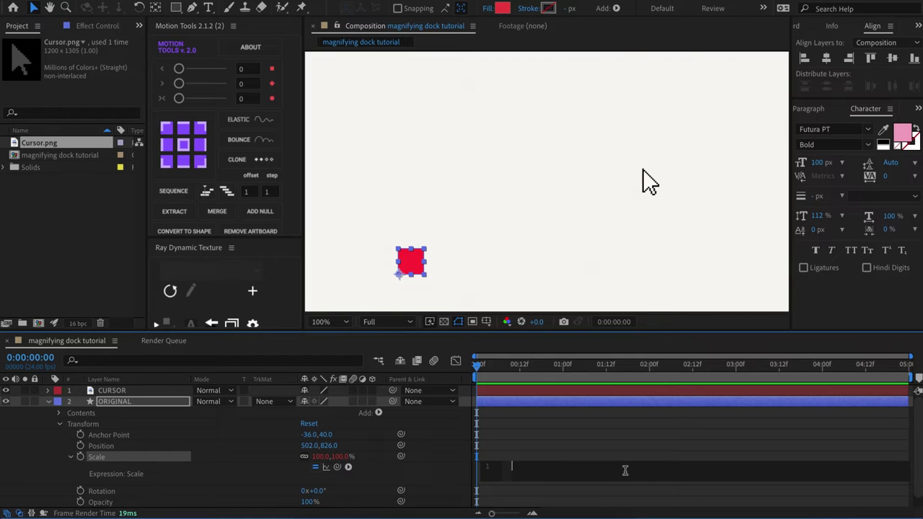
{"action": "type", "text": "curs"}
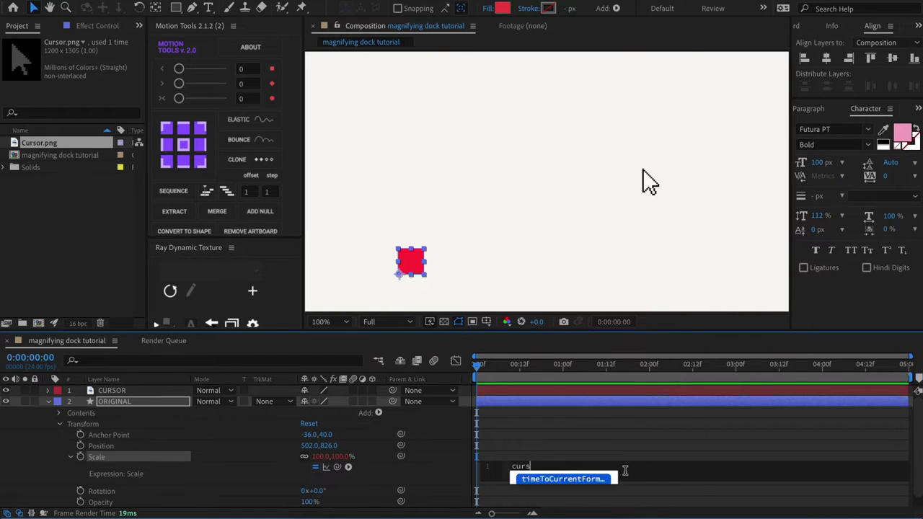
{"action": "type", "text": "or = thisComp"}
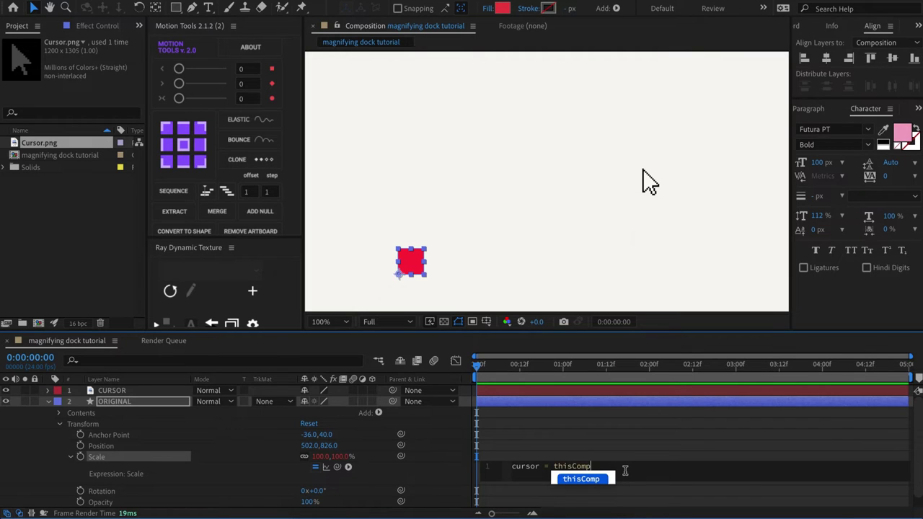
{"action": "type", "text": ".layer('"}
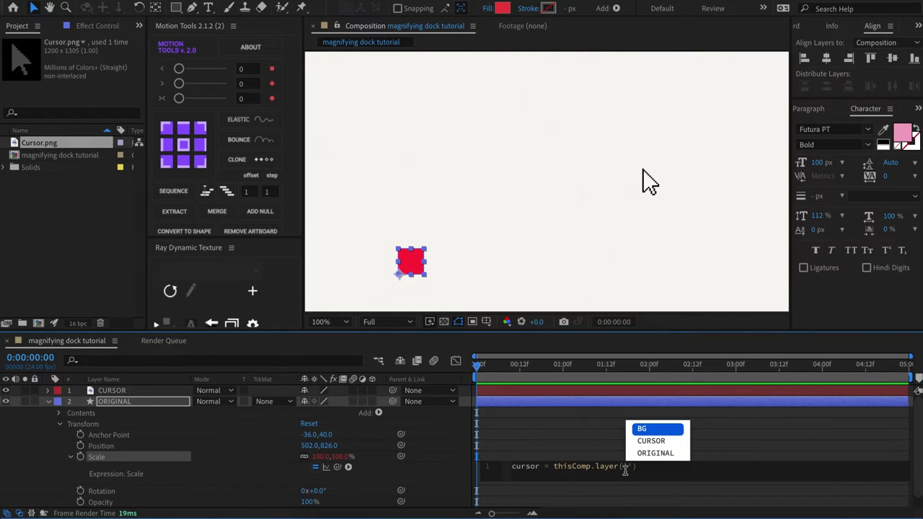
{"action": "type", "text": "CURS"}
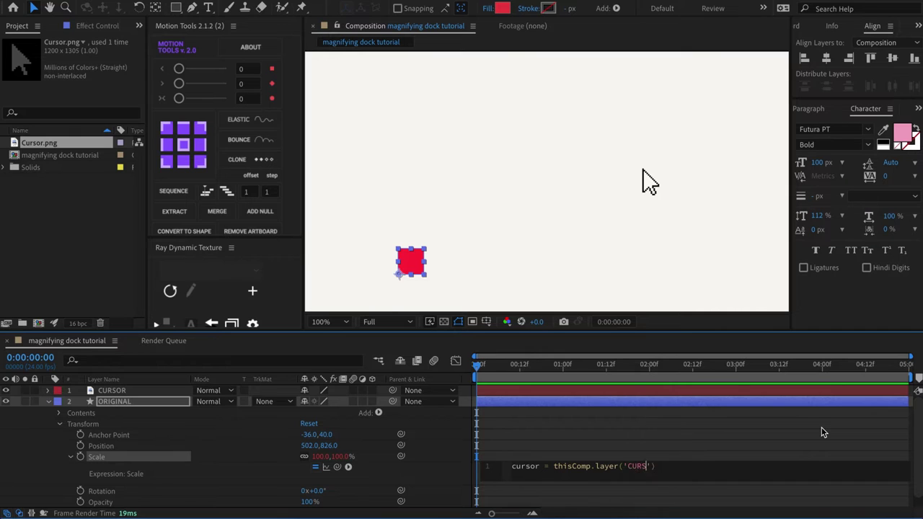
{"action": "type", "text": "OR').position;"}
{"action": "key", "text": "Return"}
Write the second expression line as x = length(position,cursor);.
{"action": "type", "text": "x = le"}
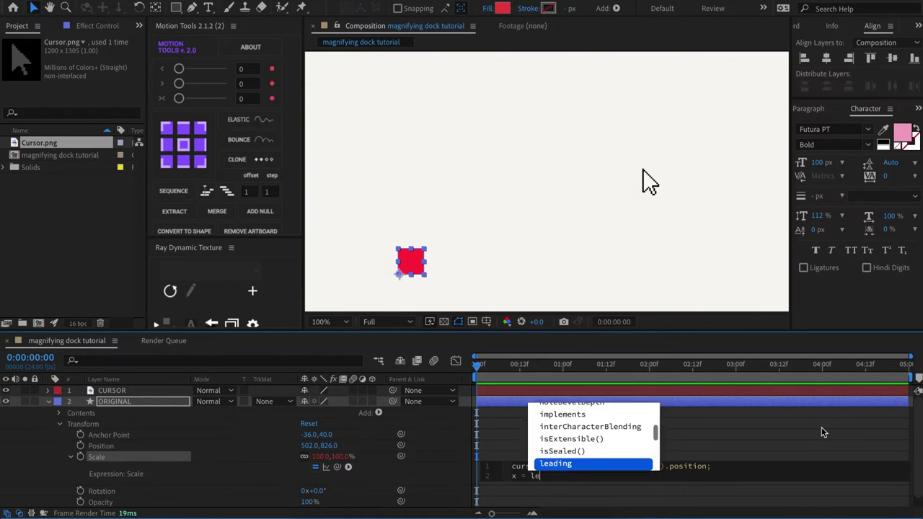
{"action": "type", "text": "ngth("}
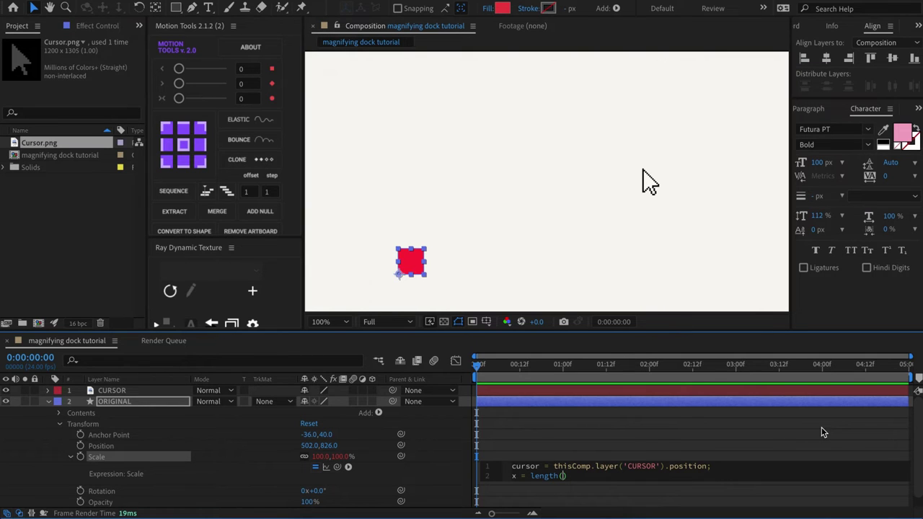
{"action": "type", "text": "position,cursor"}
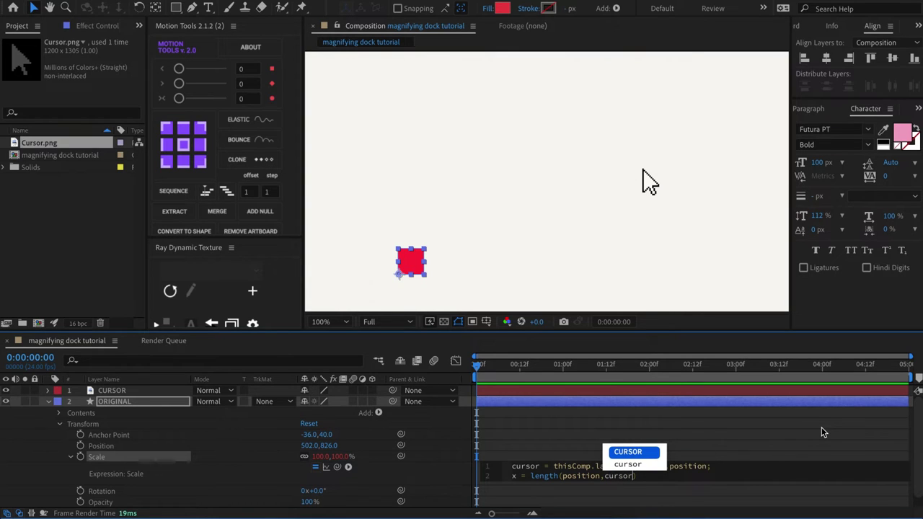
{"action": "key", "text": "Escape"}
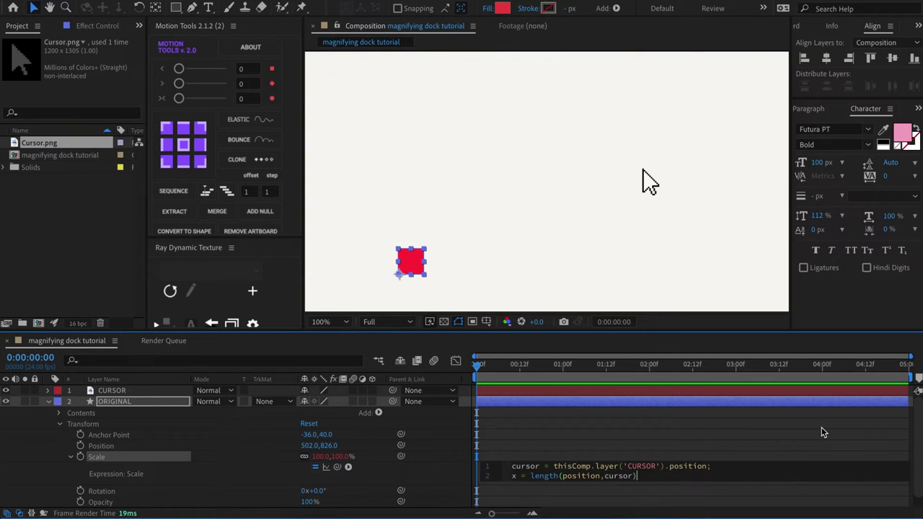
{"action": "type", "text": ";"}
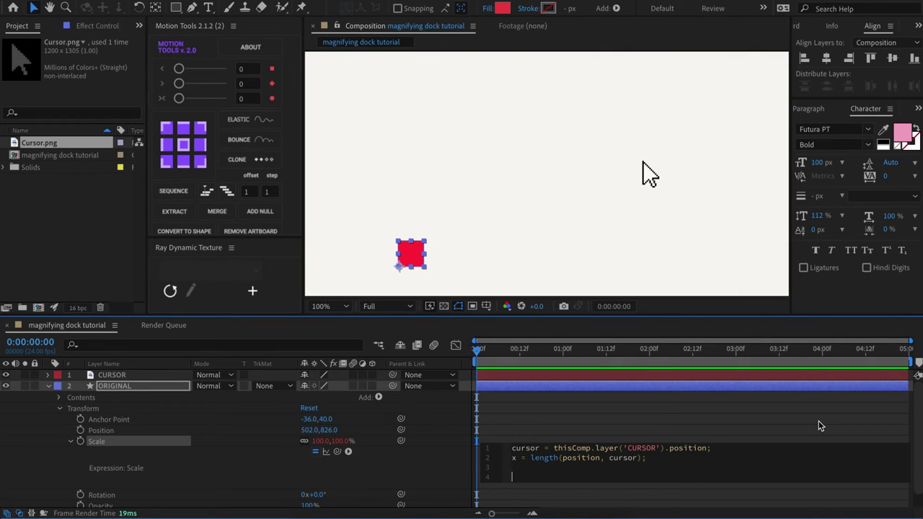
Begin the fourth expression line with the linear function.
{"action": "type", "text": "linear"}
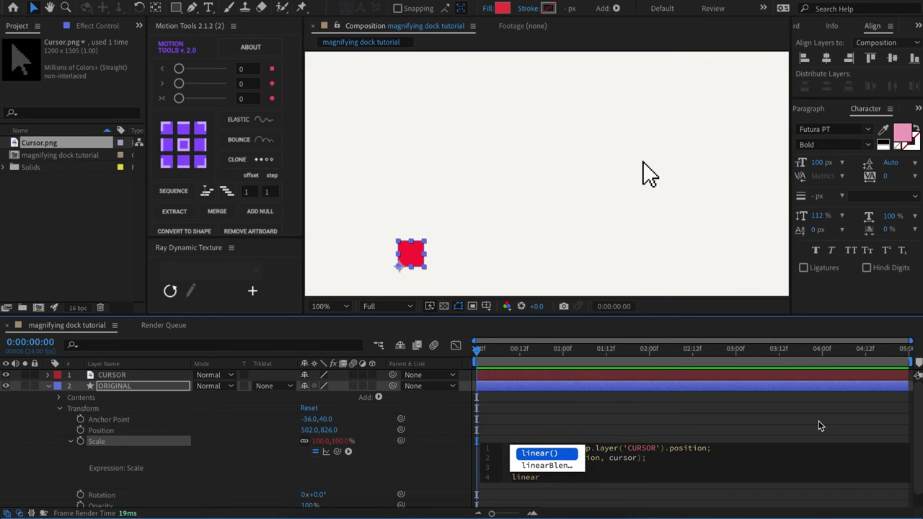
Complete line 4 as linear(x,0,300,[200,200],[100,100]); using the autocomplete suggestion.
{"action": "key", "text": "Return"}
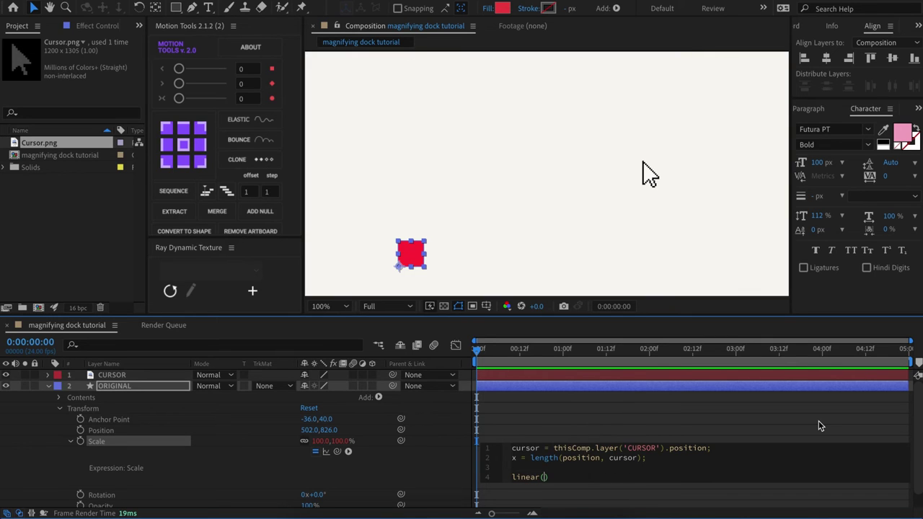
{"action": "type", "text": "x,"}
{"action": "type", "text": "0"}
{"action": "type", "text": ","}
{"action": "type", "text": "300"}
{"action": "type", "text": ","}
{"action": "type", "text": "["}
{"action": "type", "text": "200,2"}
{"action": "type", "text": "00"}
{"action": "type", "text": ","}
{"action": "type", "text": "[]"}
{"action": "type", "text": "1"}
{"action": "type", "text": "00,"}
{"action": "type", "text": "100"}
{"action": "type", "text": ";"}
Drag CURSOR beside the red square, then away to the upper right, to test the magnification.
{"action": "left_click_drag", "start_coordinate": [652, 177], "coordinate": [398, 269]}
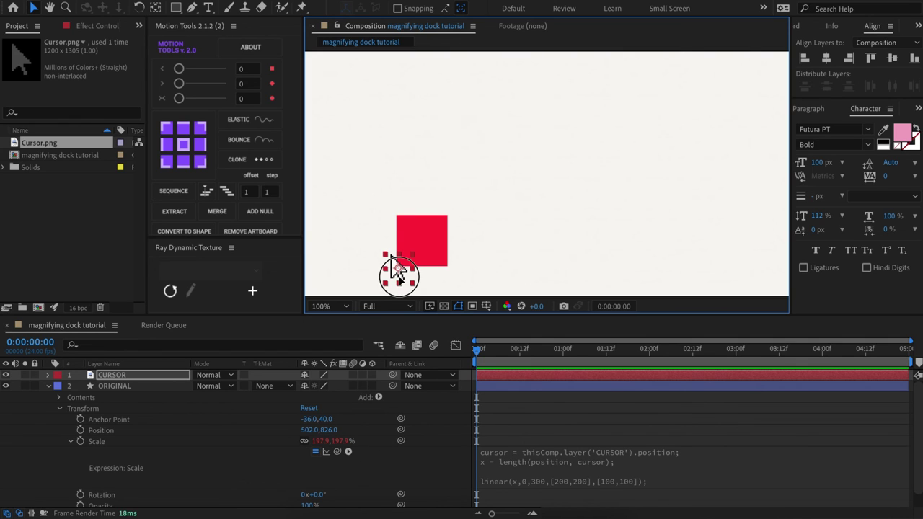
{"action": "left_click_drag", "start_coordinate": [398, 273], "coordinate": [399, 267]}
{"action": "left_click_drag", "start_coordinate": [394, 258], "coordinate": [673, 160]}
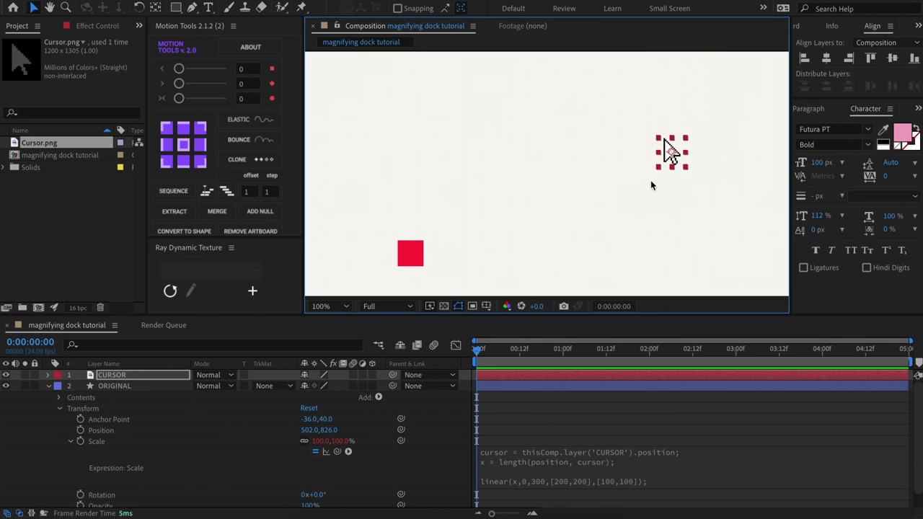